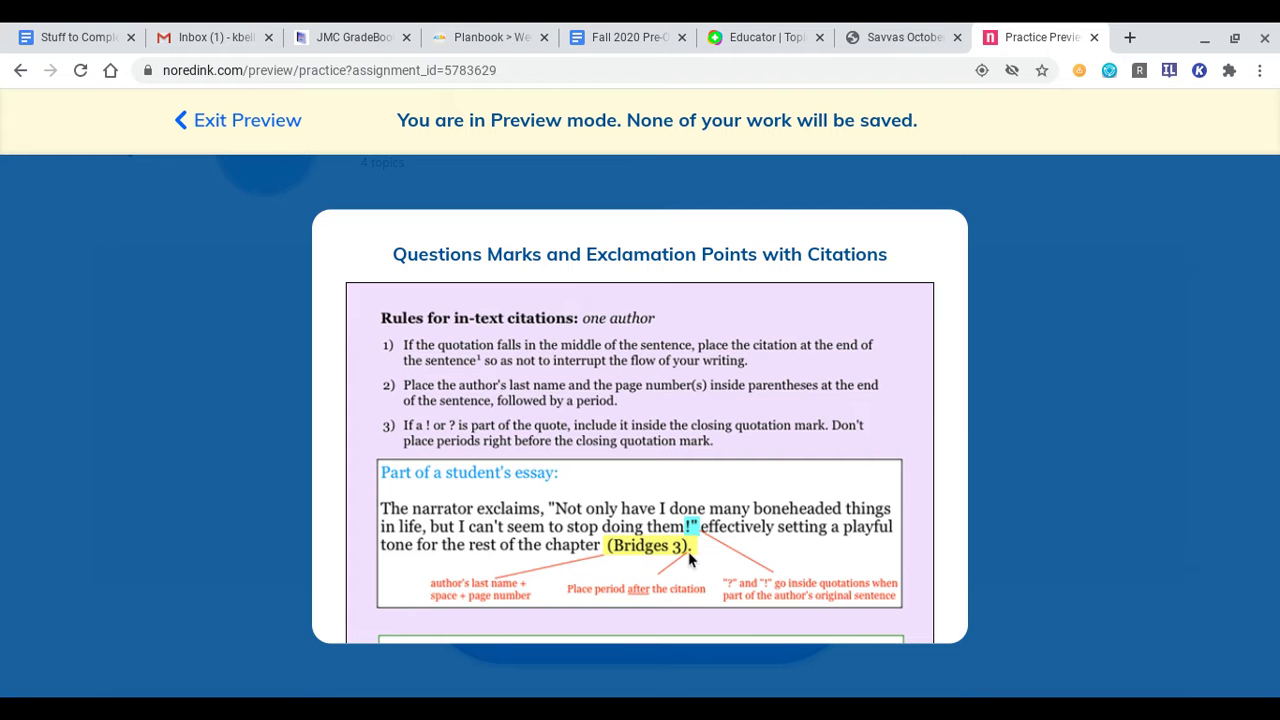
Step: Finish reading the question-mark and exclamation-point citation lesson, then exit the preview
scroll(694, 554, "down", 1)
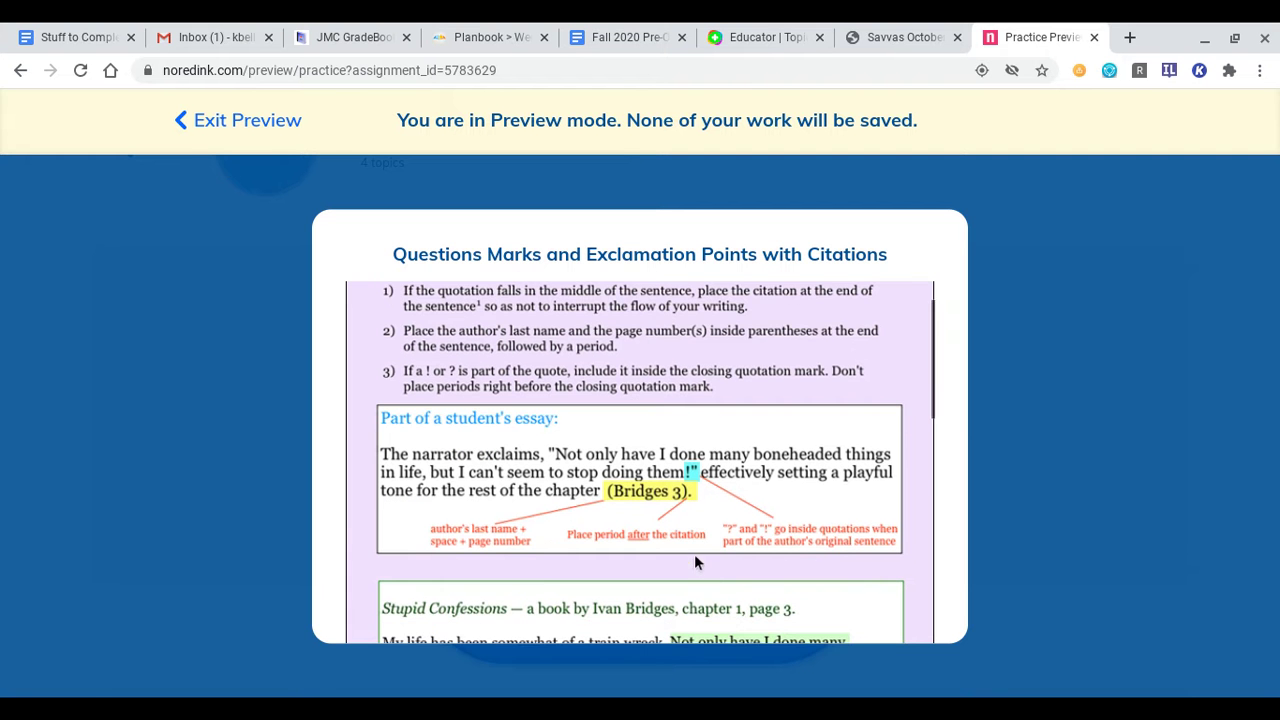
left_click(189, 128)
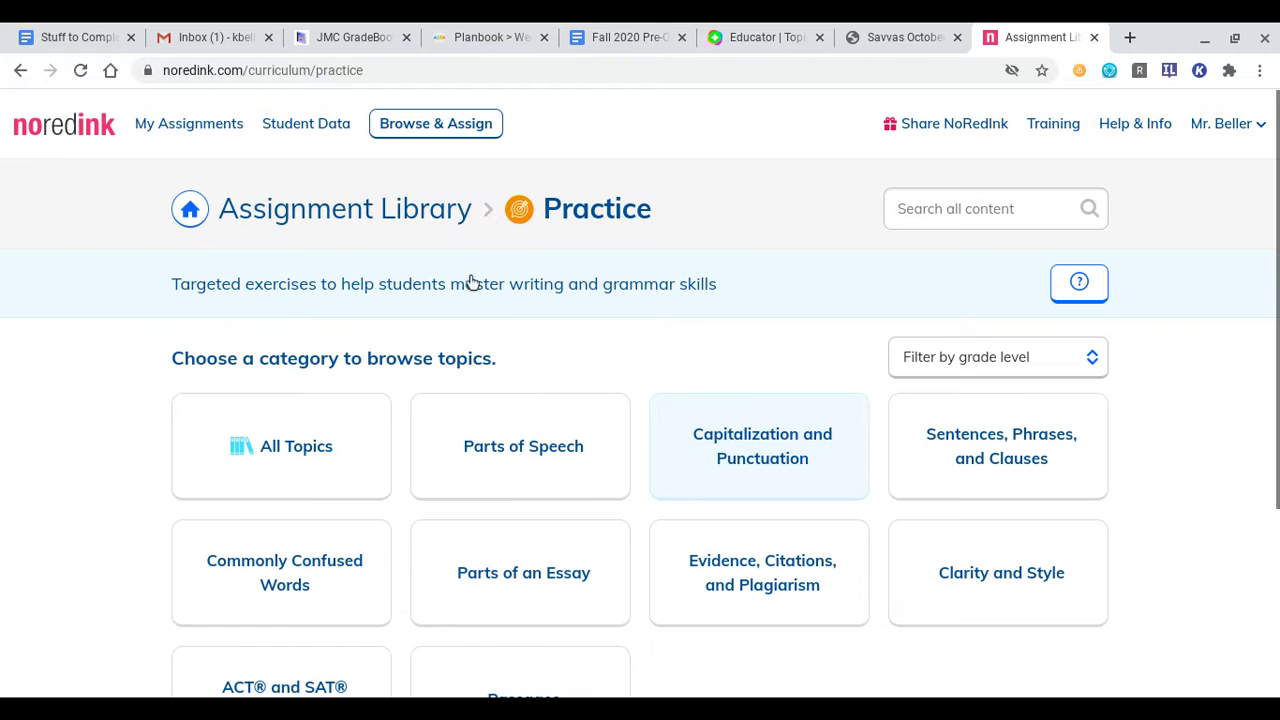
Step: From My Assignments, preview MLA Citation Punctuation and begin Practice on its first topic
left_click(188, 124)
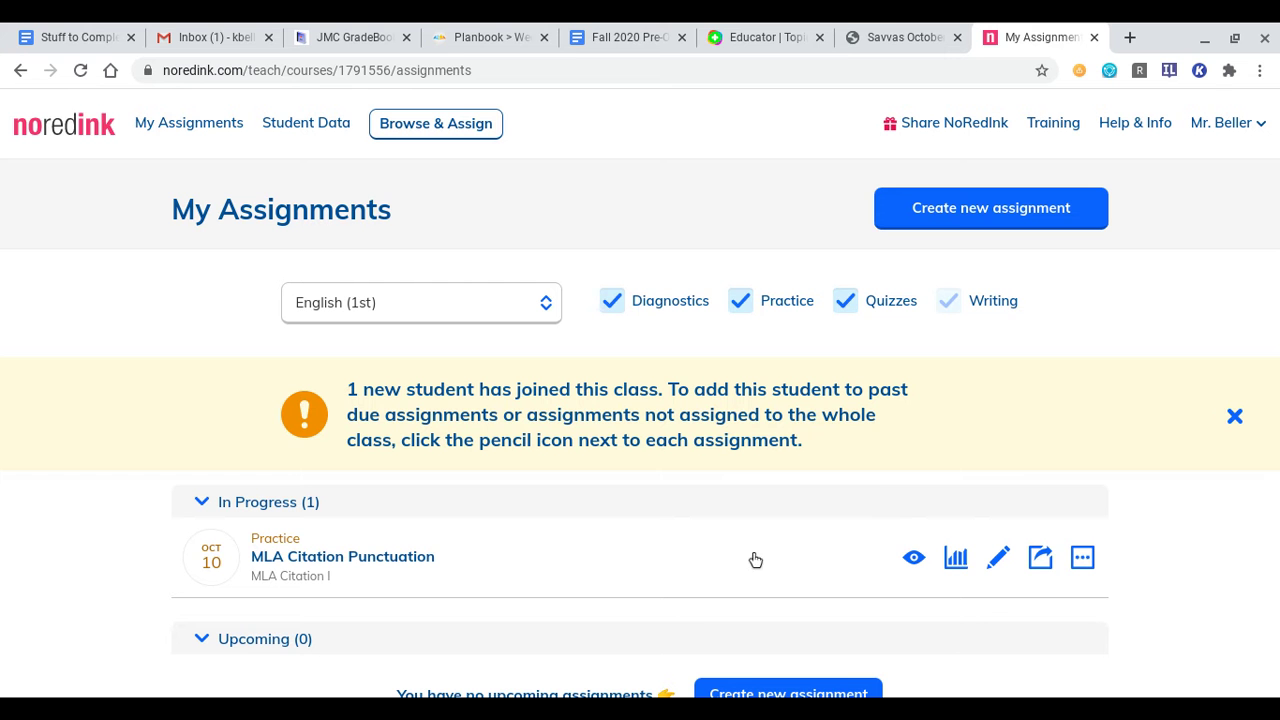
left_click(914, 562)
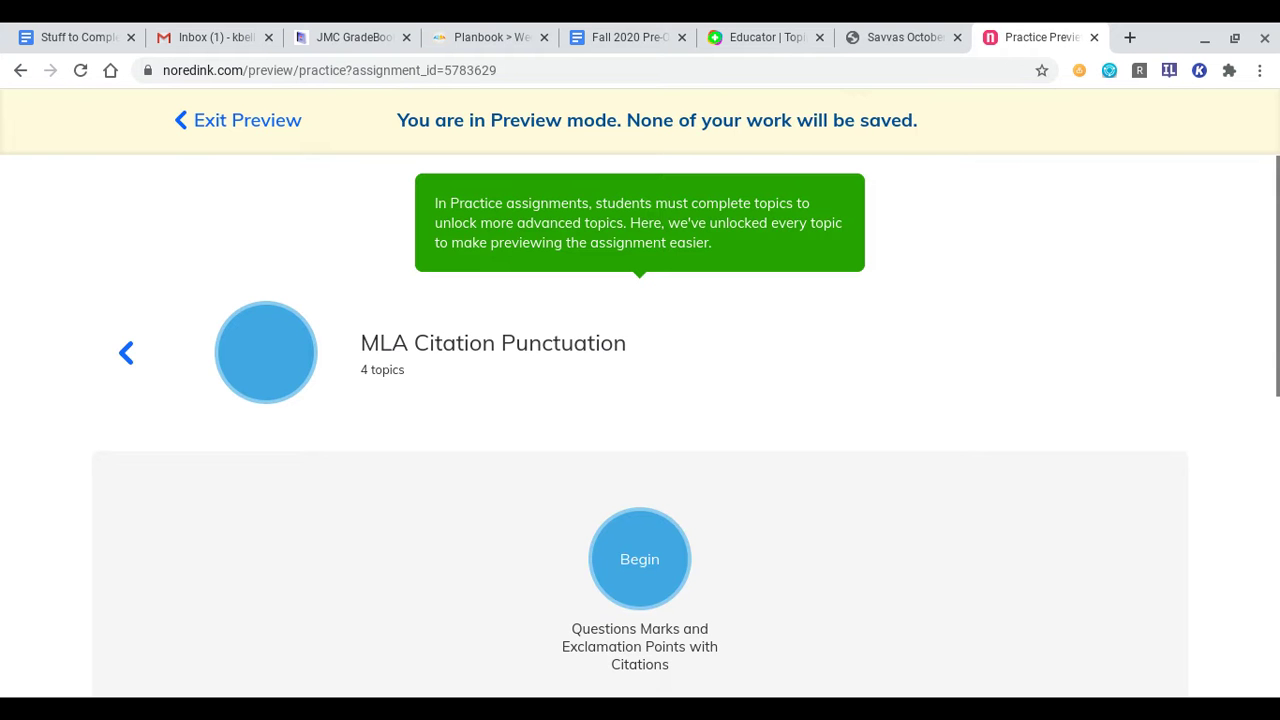
scroll(842, 465, "down", 2)
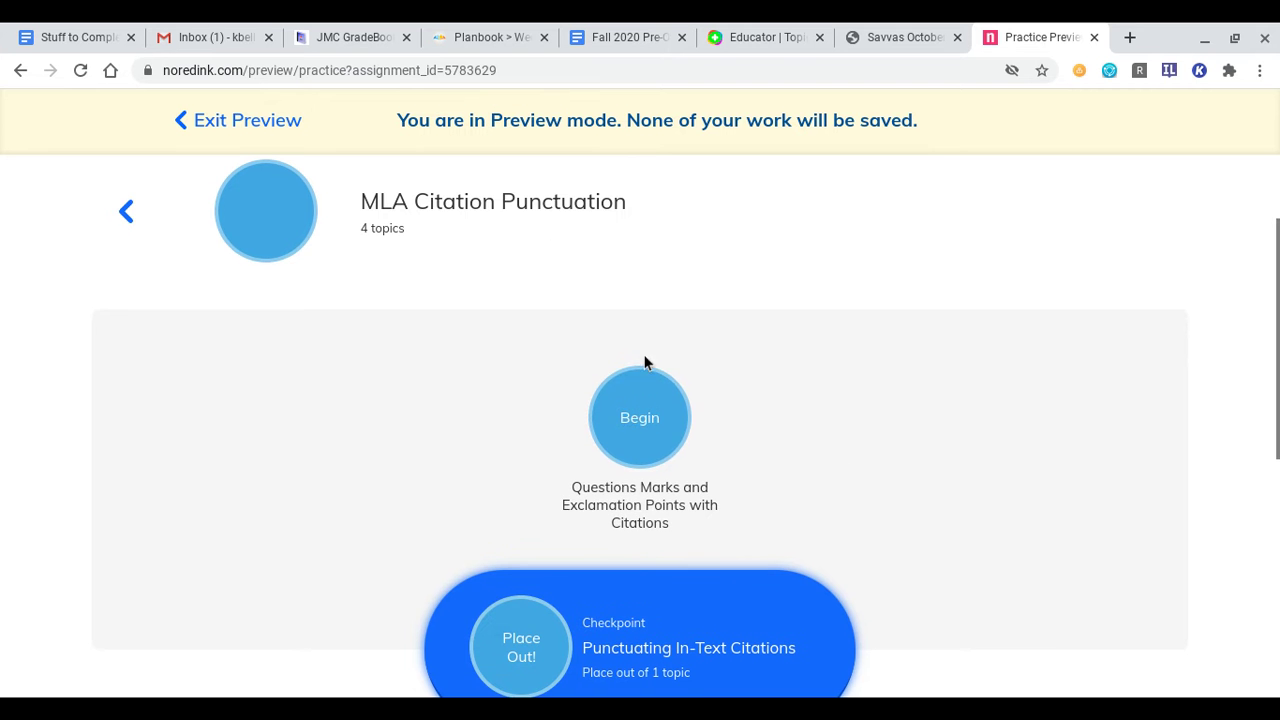
left_click(645, 422)
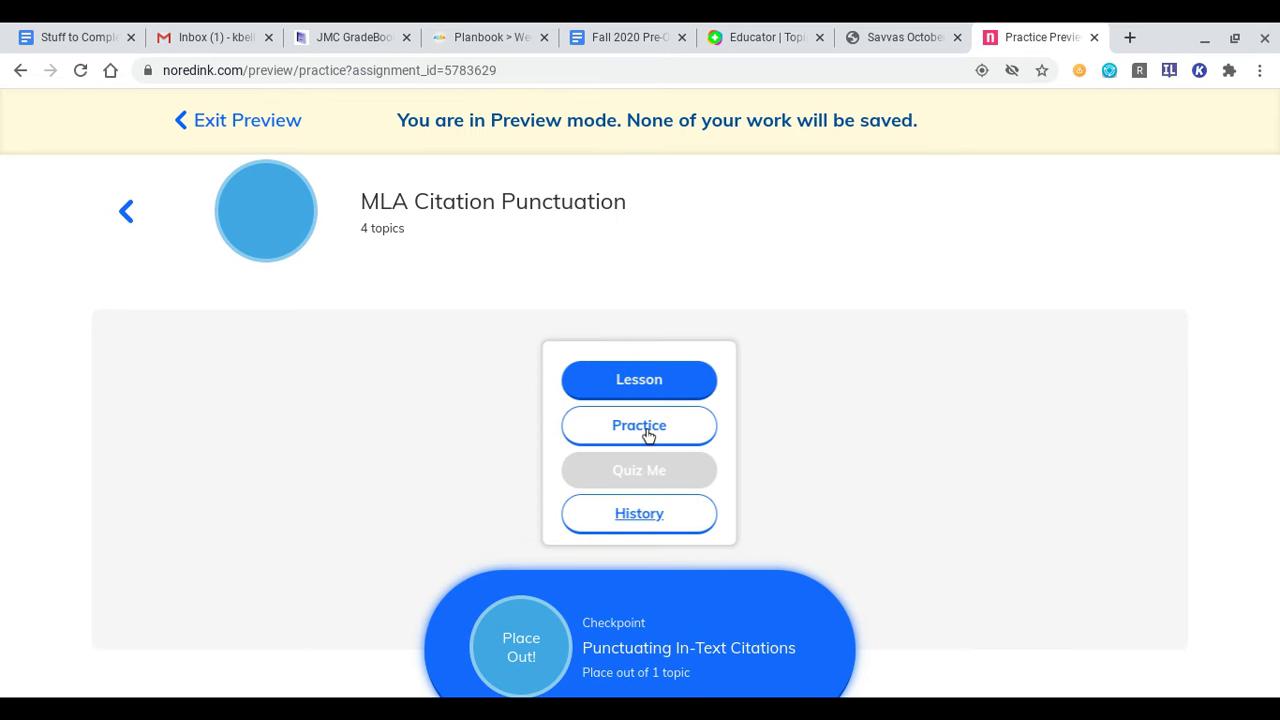
left_click(640, 426)
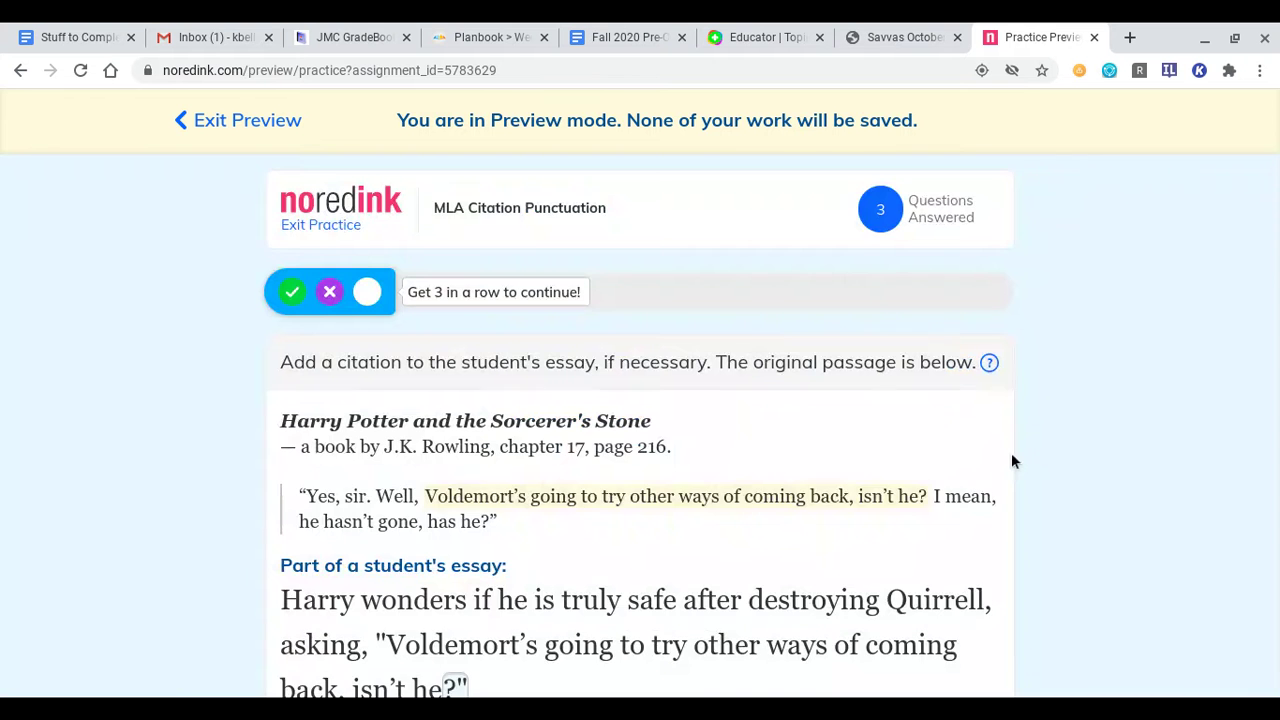
Step: Insert (Rowling 216). after the quoted question in the Harry Potter sentence and submit
scroll(1011, 455, "down", 1)
scroll(1011, 452, "down", 1)
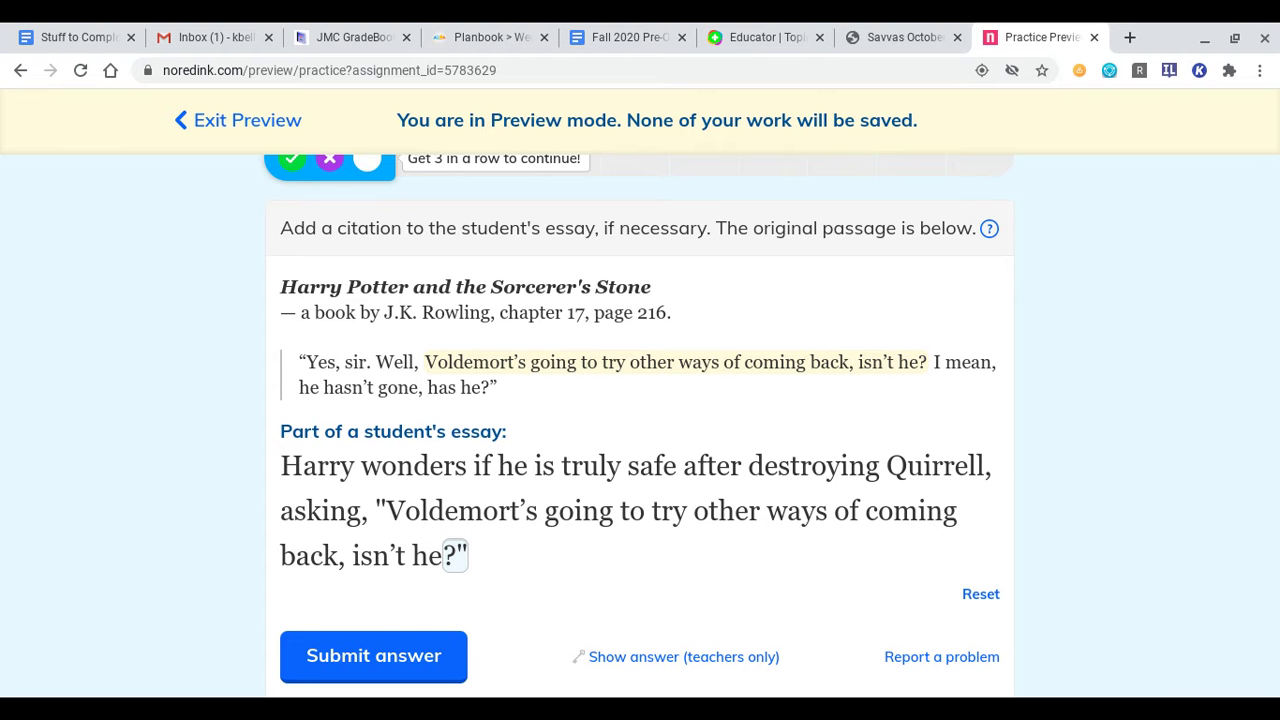
left_click(468, 557)
type("(Rowling ")
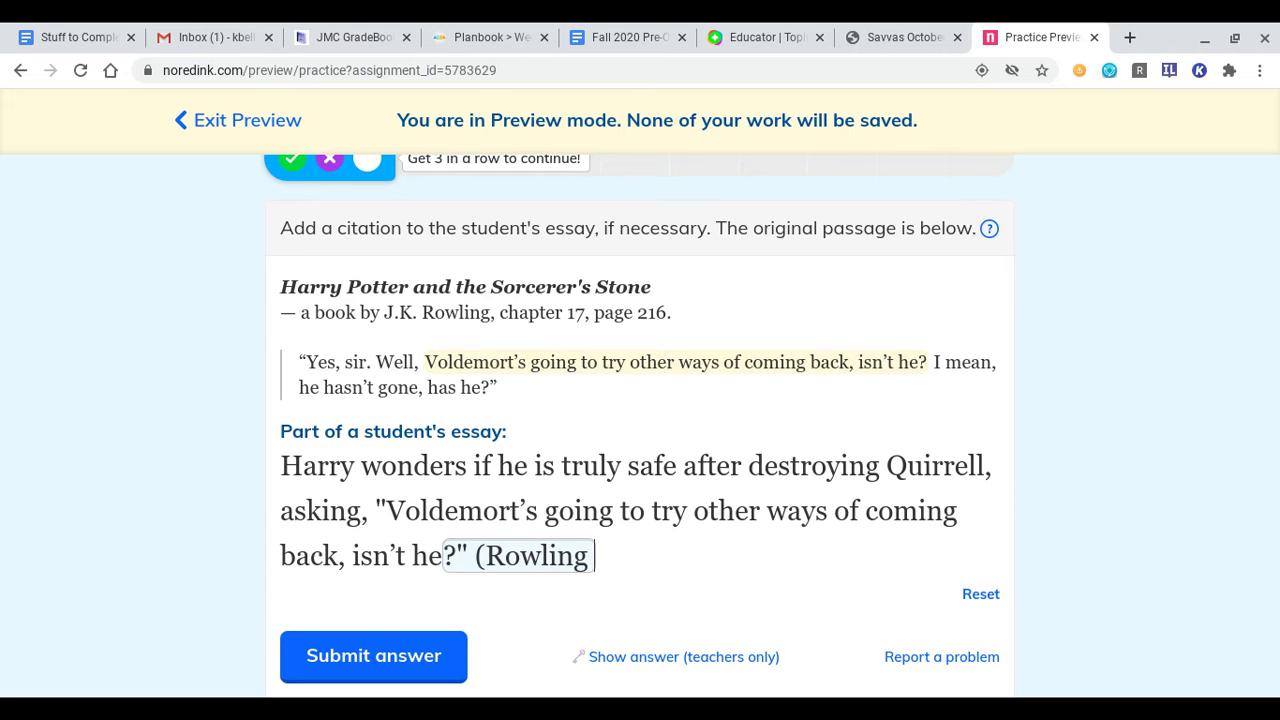
type("216)")
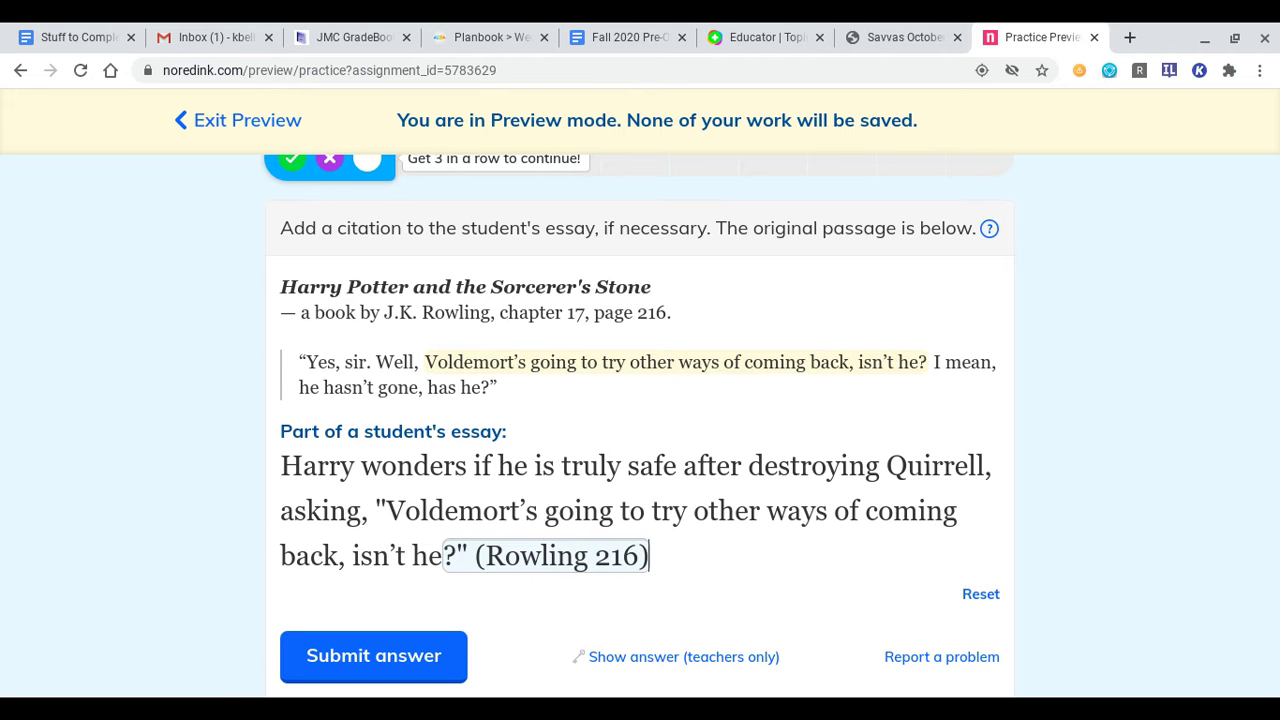
type(".")
left_click(350, 658)
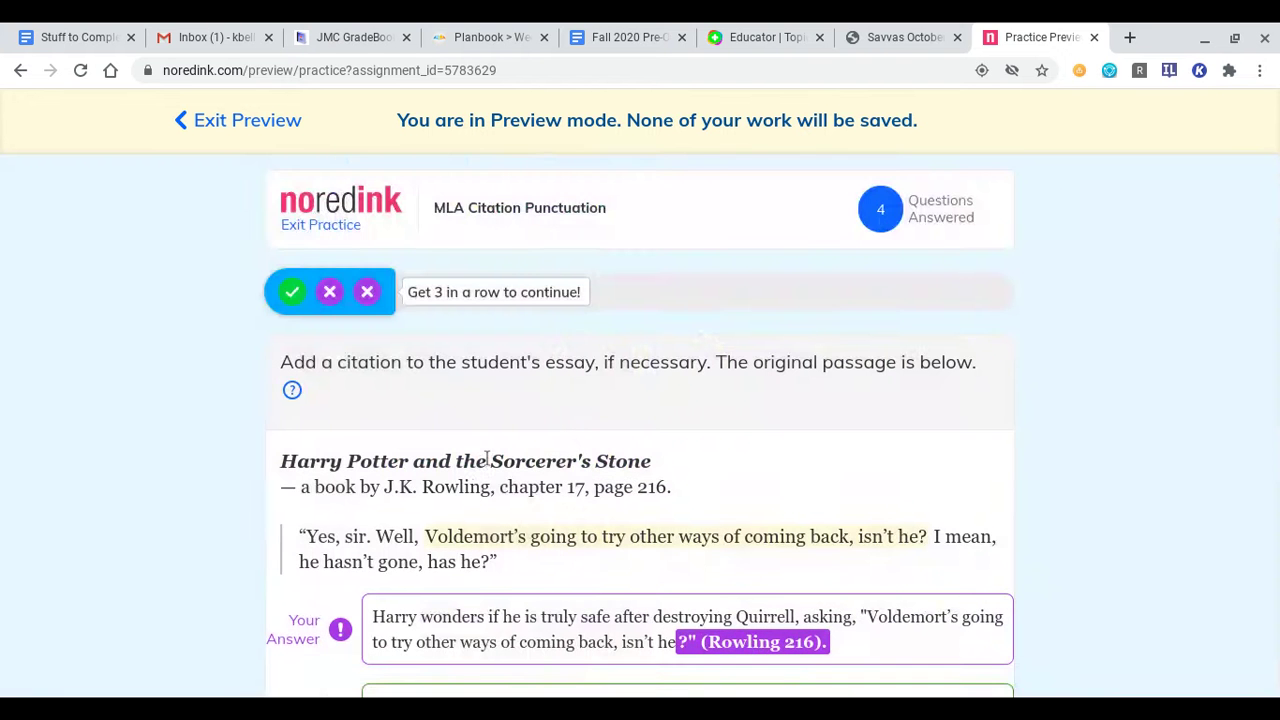
Step: Compare the Rowling answer against the correct version, then load a similar citation problem
scroll(487, 458, "down", 2)
scroll(487, 458, "down", 1)
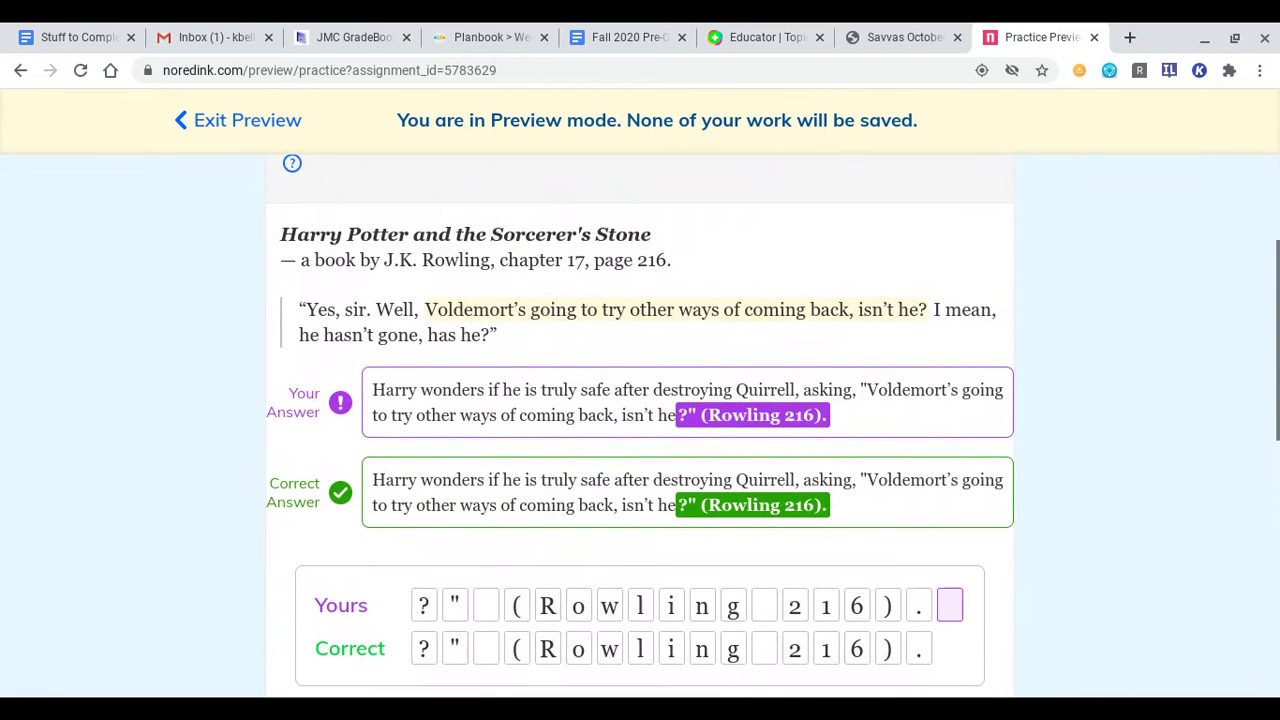
scroll(640, 425, "down", 1)
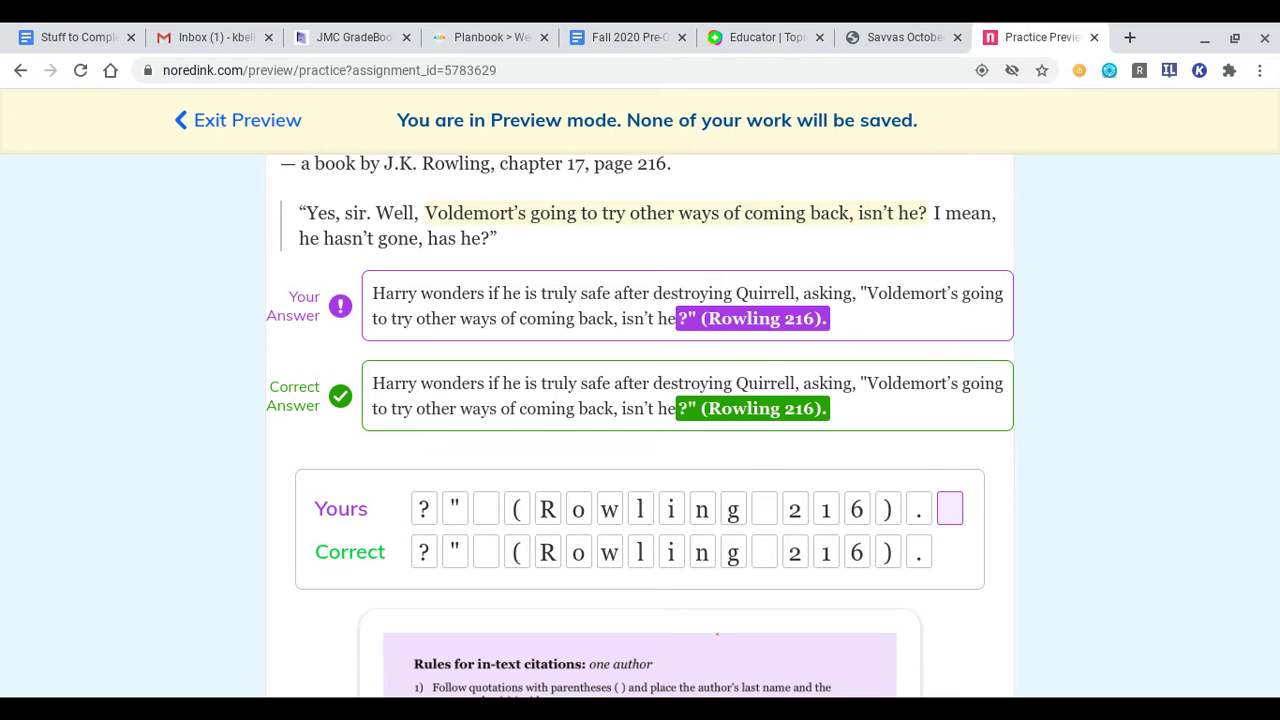
scroll(640, 425, "up", 1)
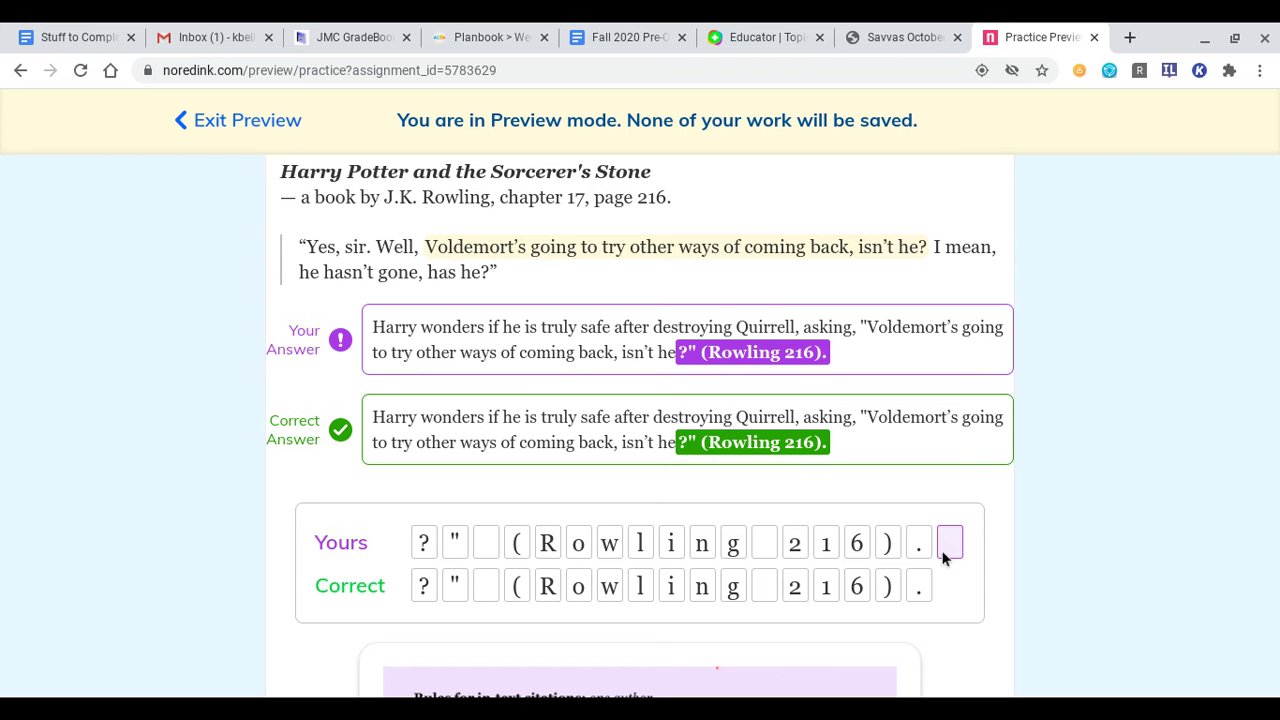
scroll(968, 521, "down", 6)
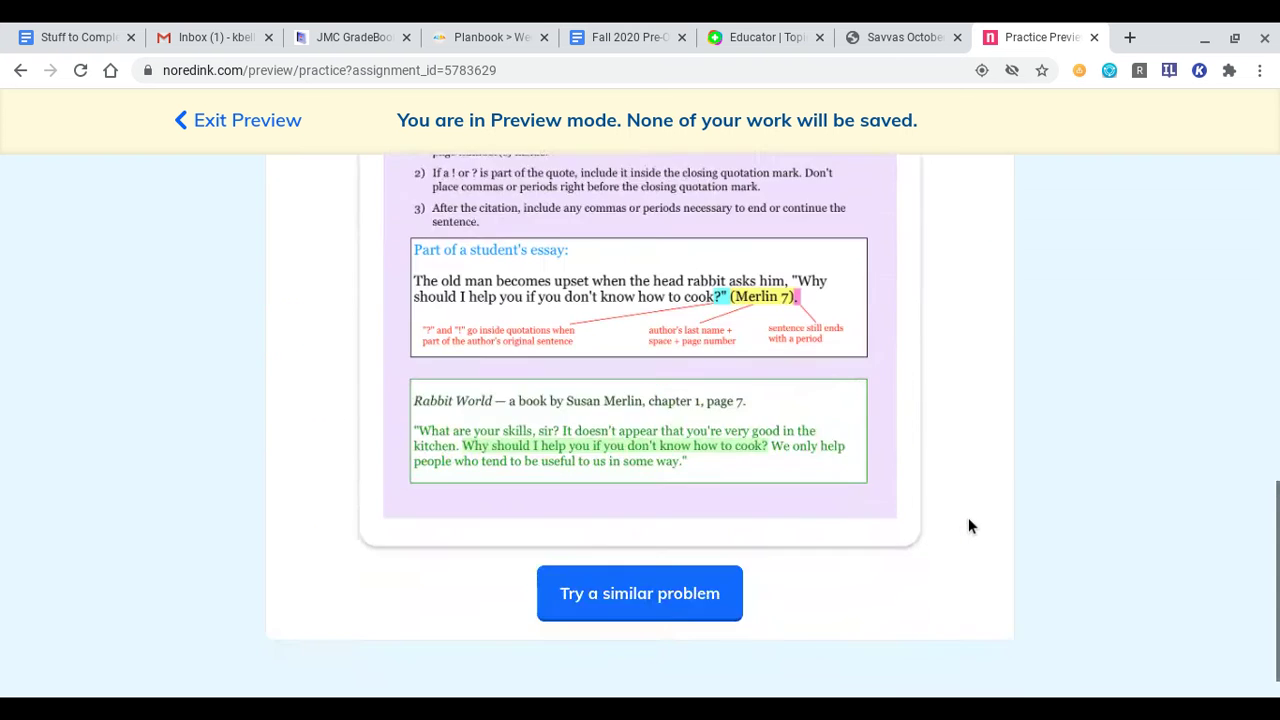
left_click(625, 562)
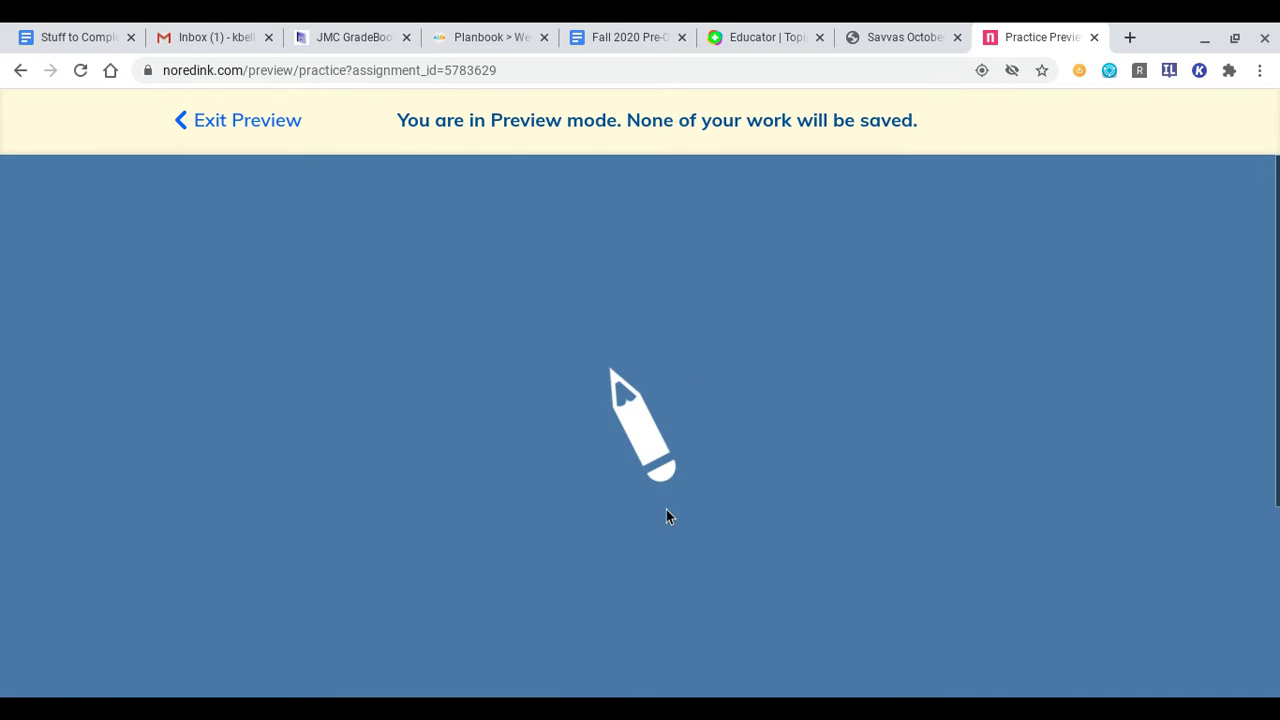
Step: Add (Hewet 2). after the quoted question in the Cinderella sentence and submit
scroll(667, 516, "down", 2)
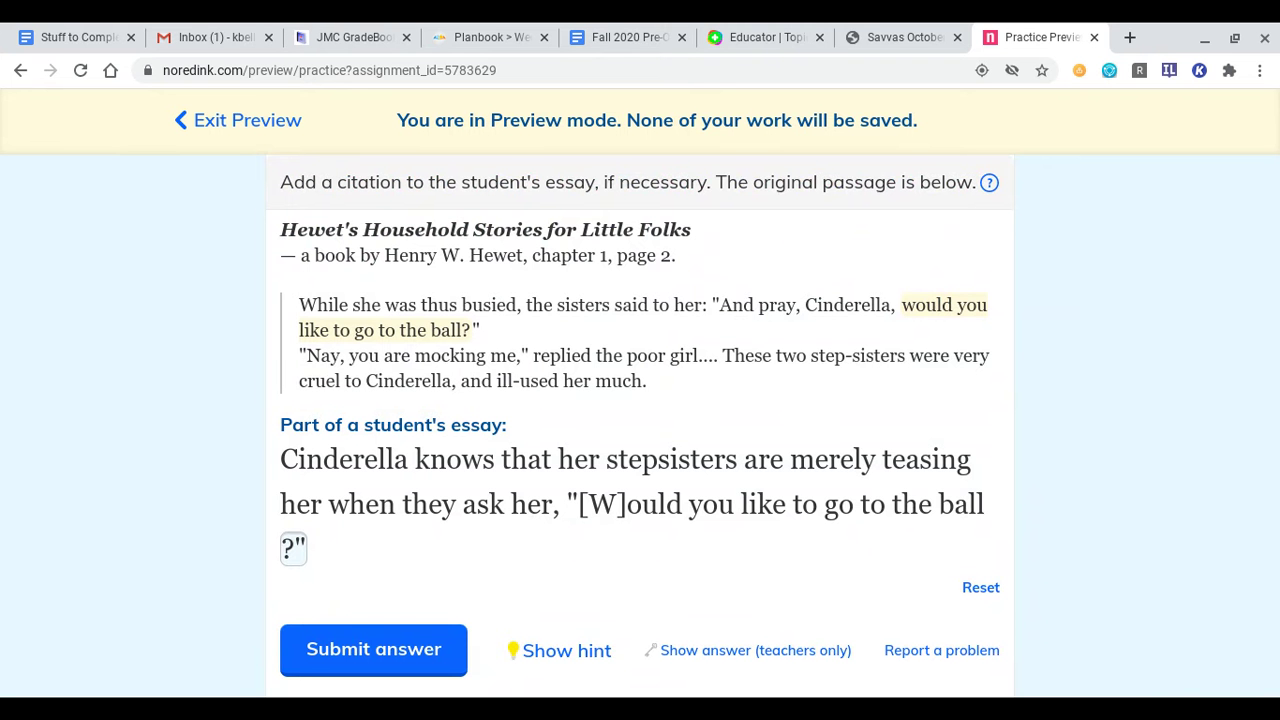
left_click(305, 548)
type("(")
type("W")
key("BackSpace")
type("He")
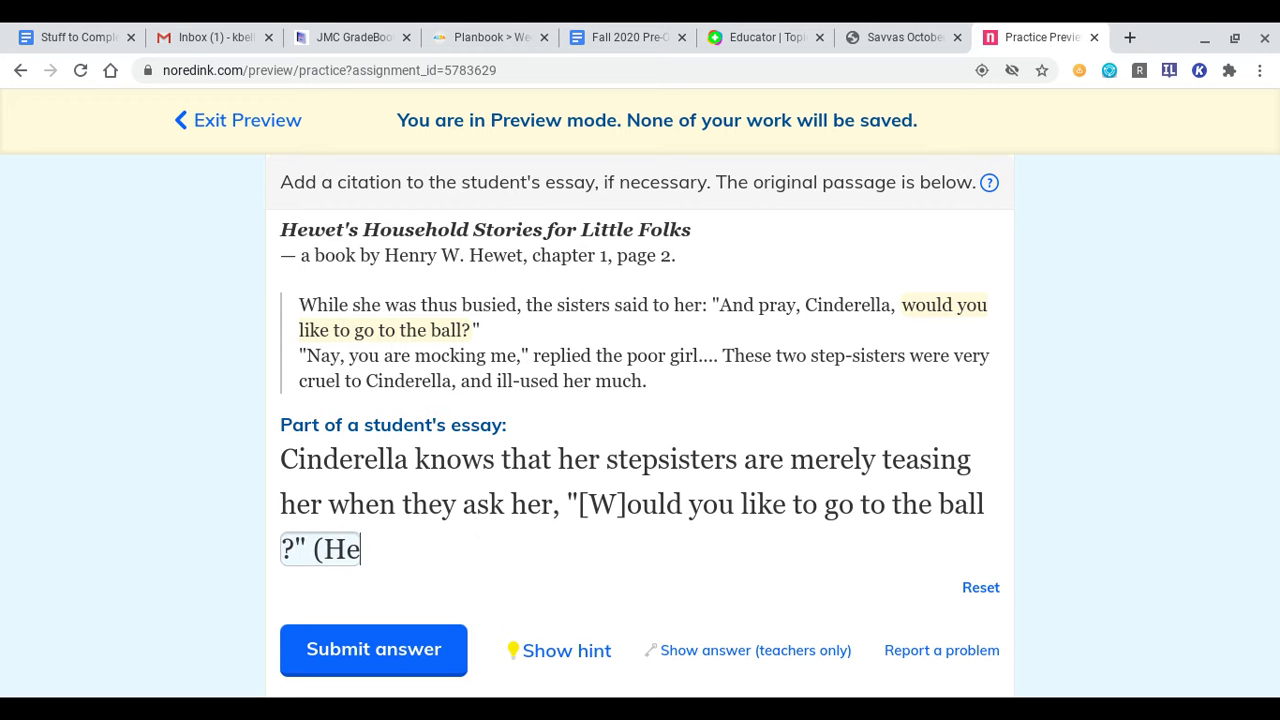
type("wet 2).")
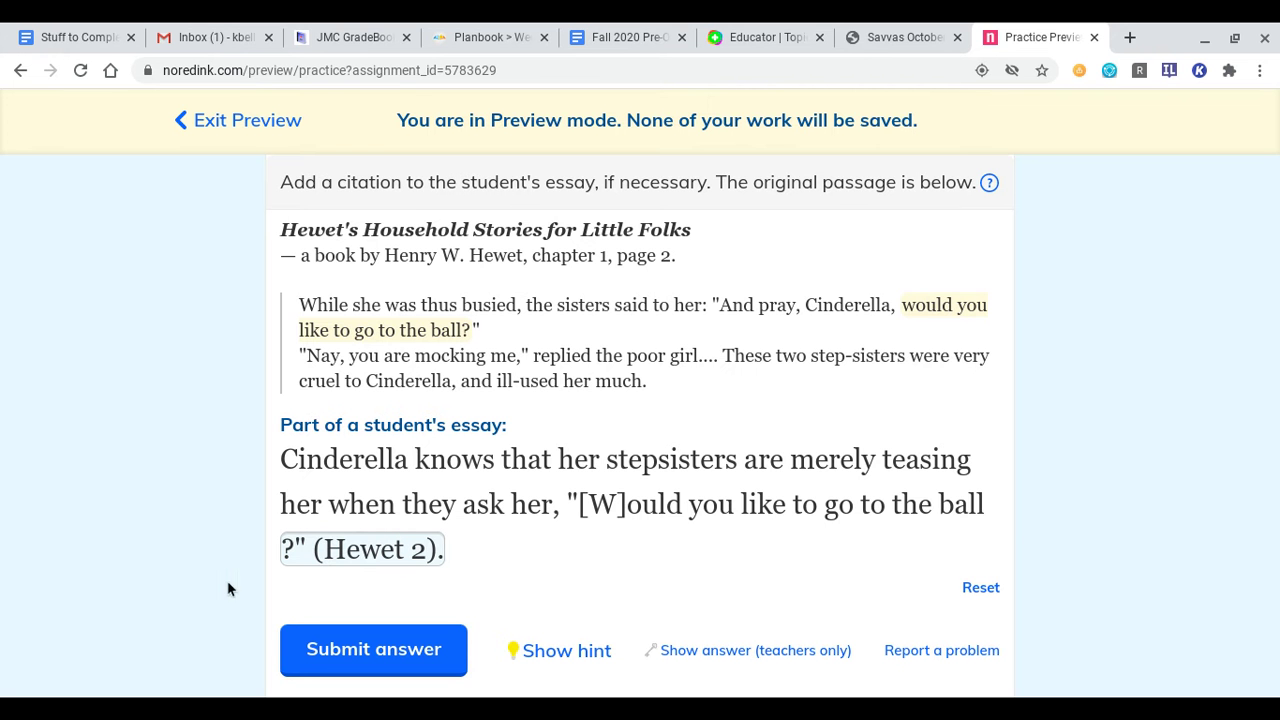
left_click(340, 650)
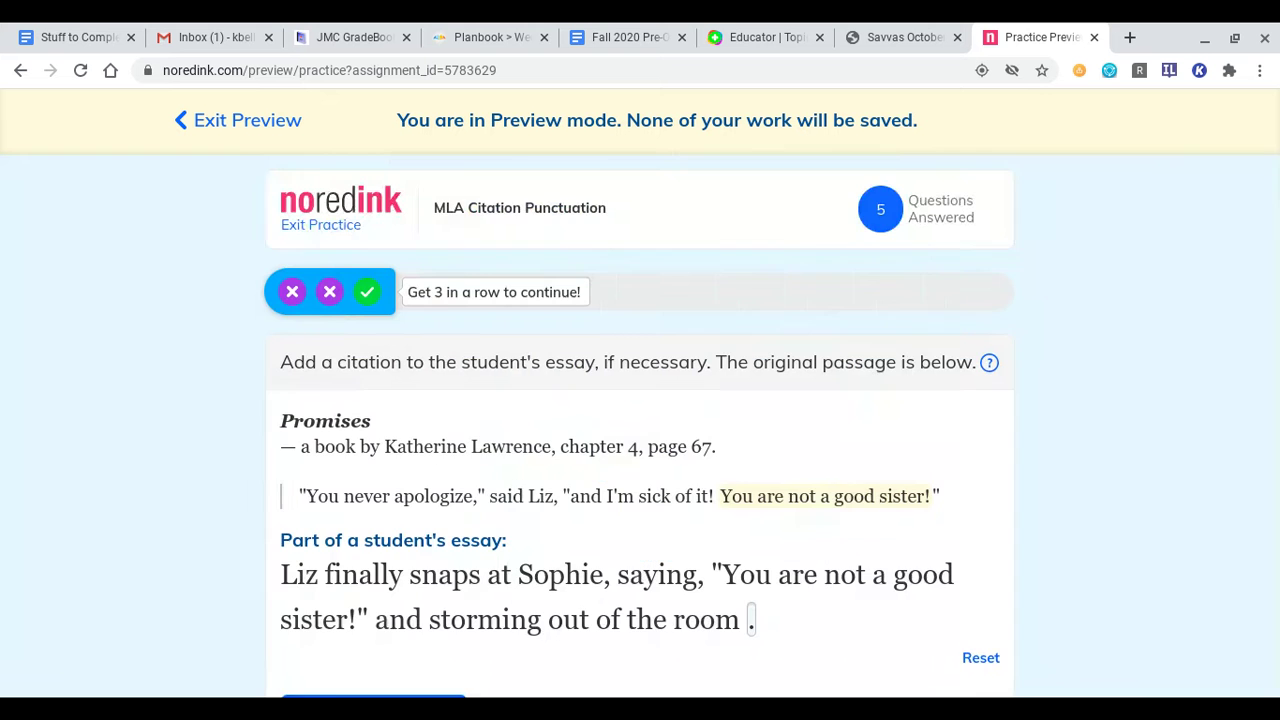
Step: Replace the period after 'room' with (Lawrence 67). and submit the answer
scroll(553, 558, "down", 1)
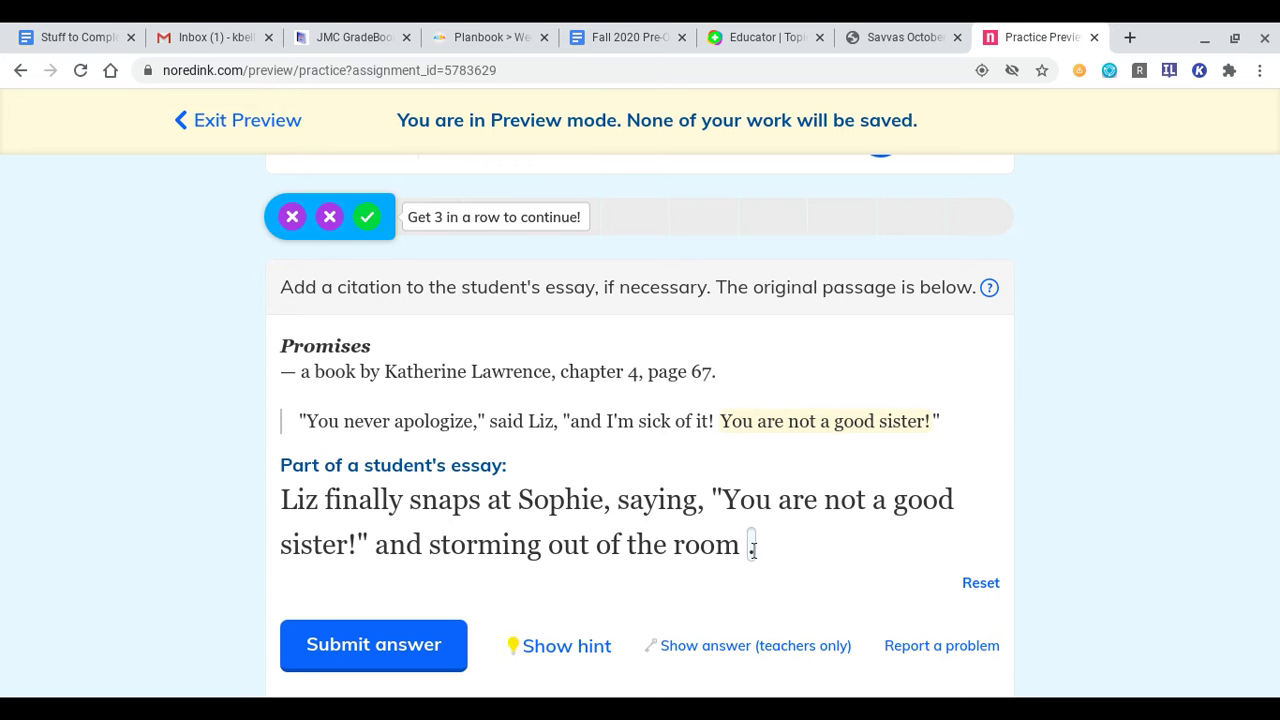
key("BackSpace")
type("(Lawrence")
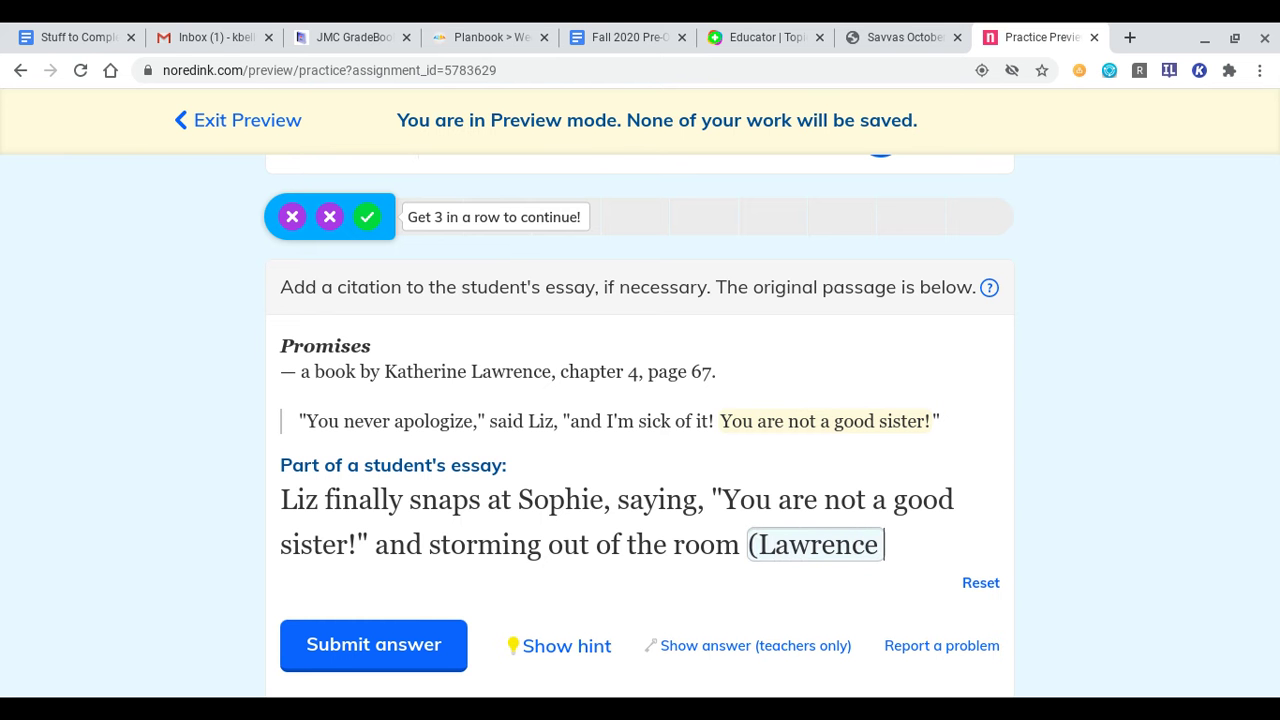
type(" 67)")
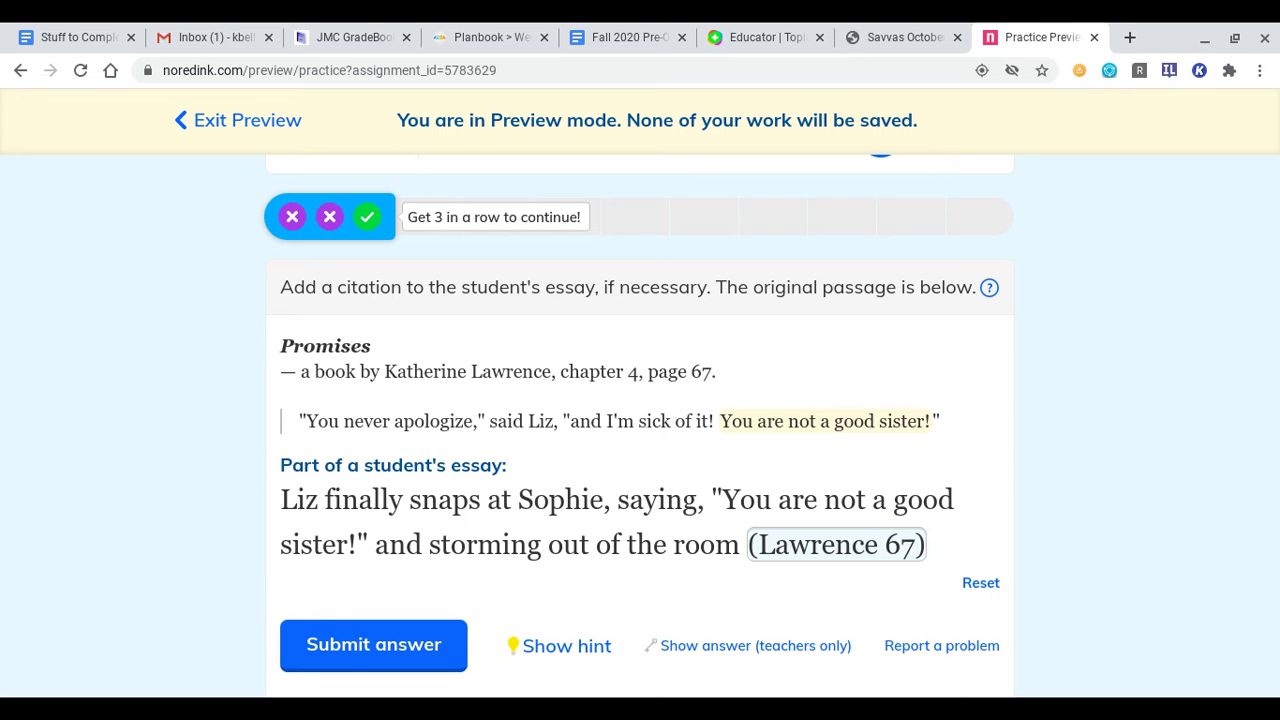
type(".")
left_click(370, 648)
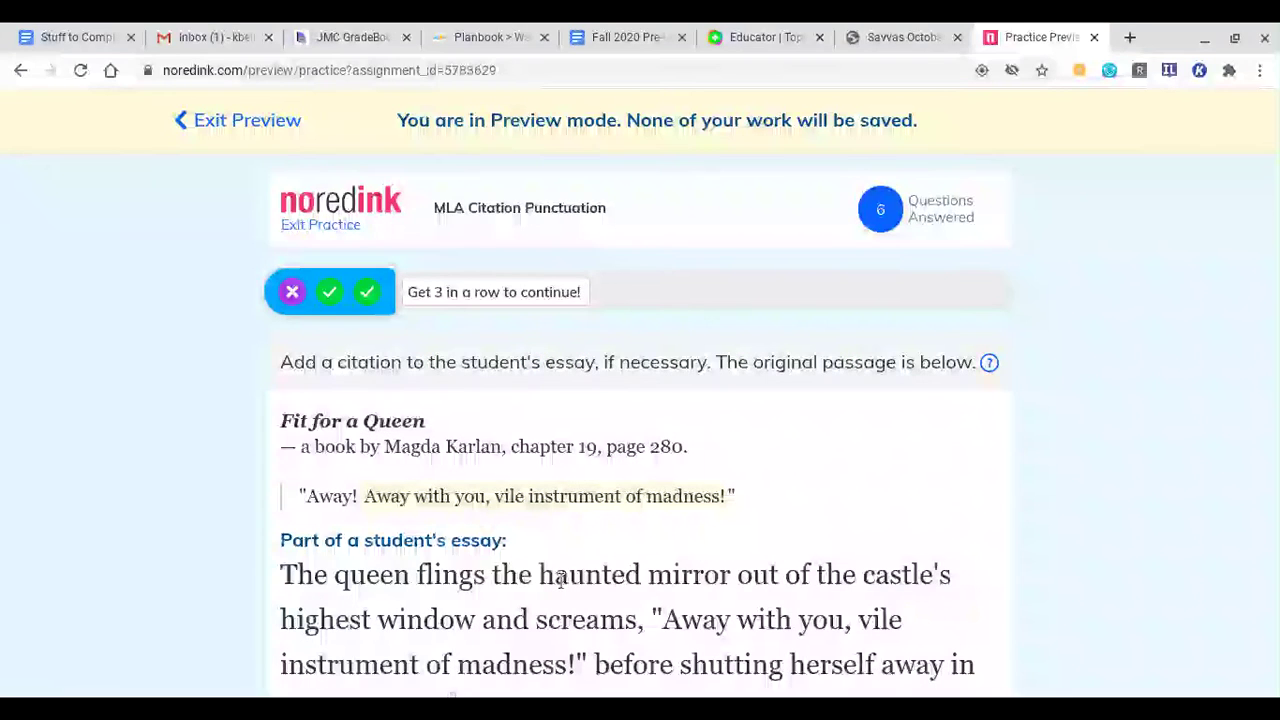
Step: Replace the period after 'bedroom' with (Karlan 280)., with no trailing space, and submit
scroll(749, 523, "down", 1)
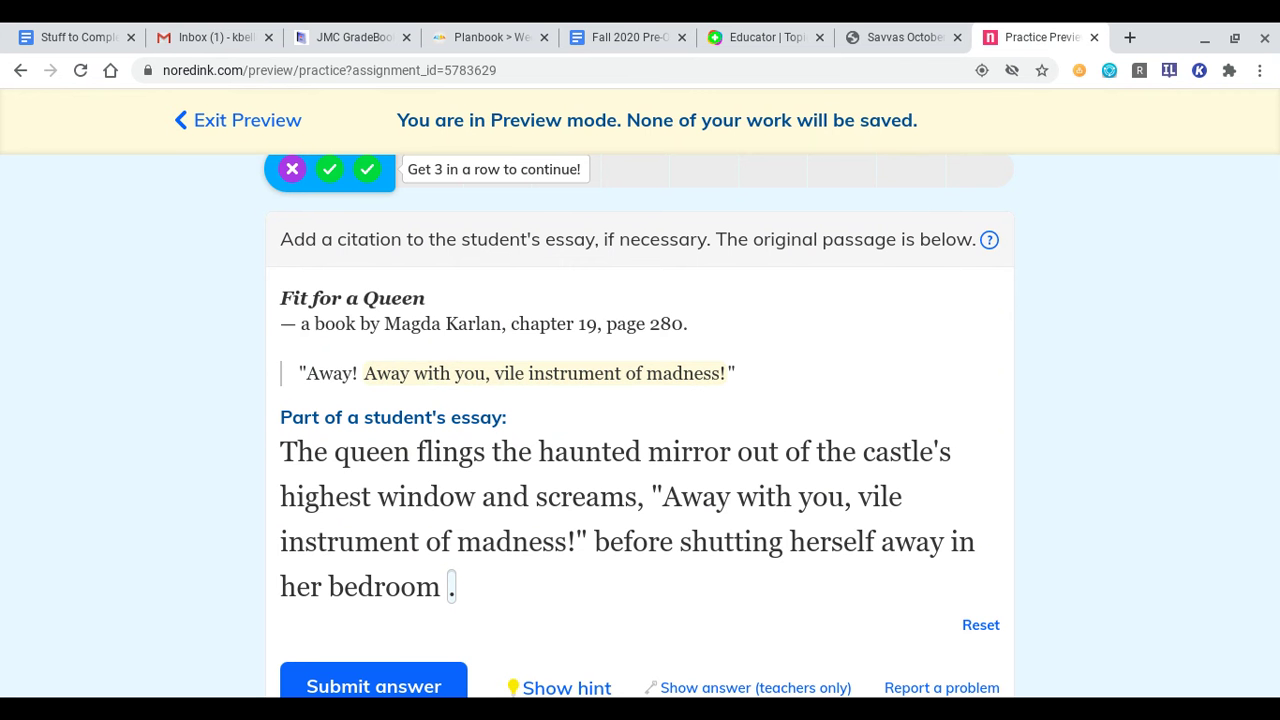
key("BackSpace")
type("(Karl")
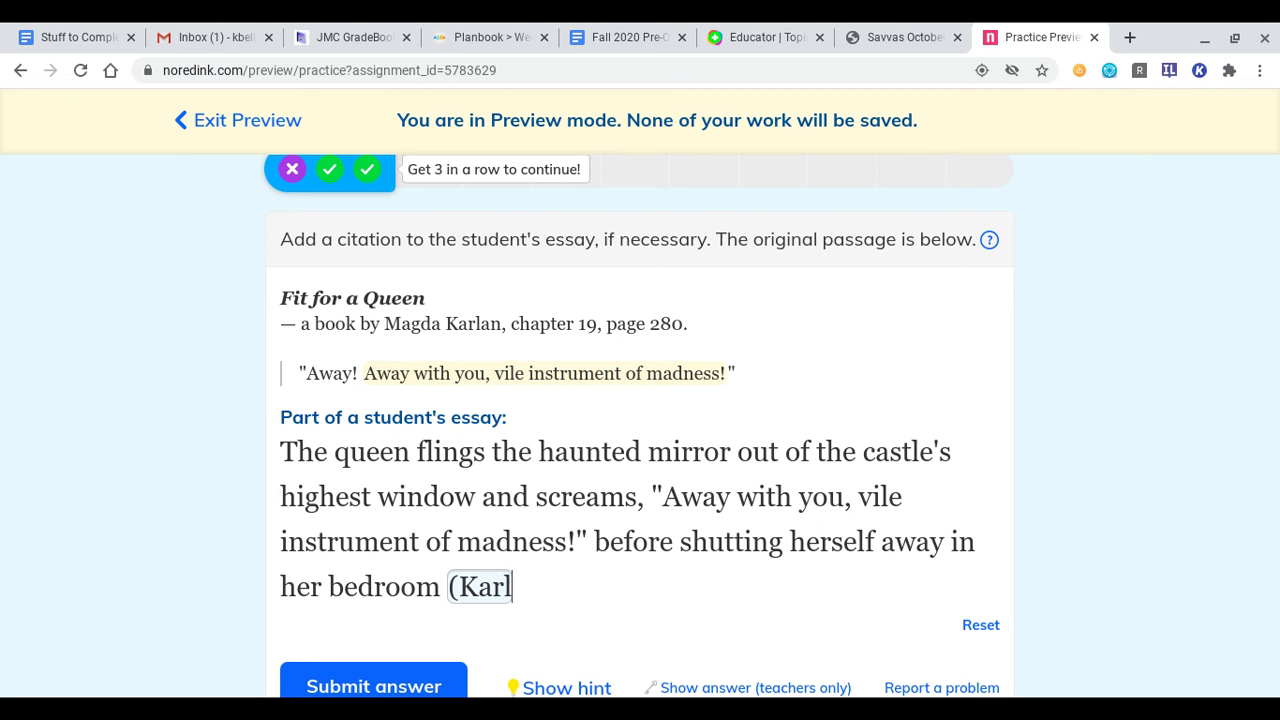
type("an 28")
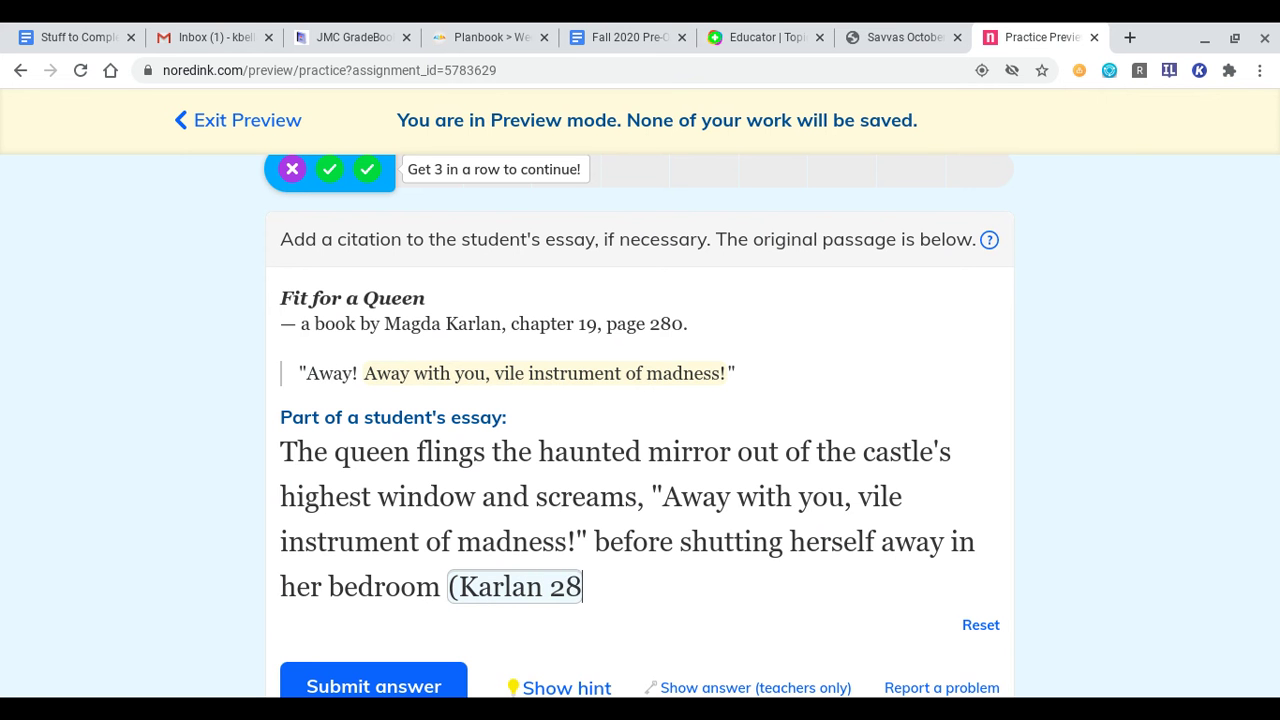
type("0).")
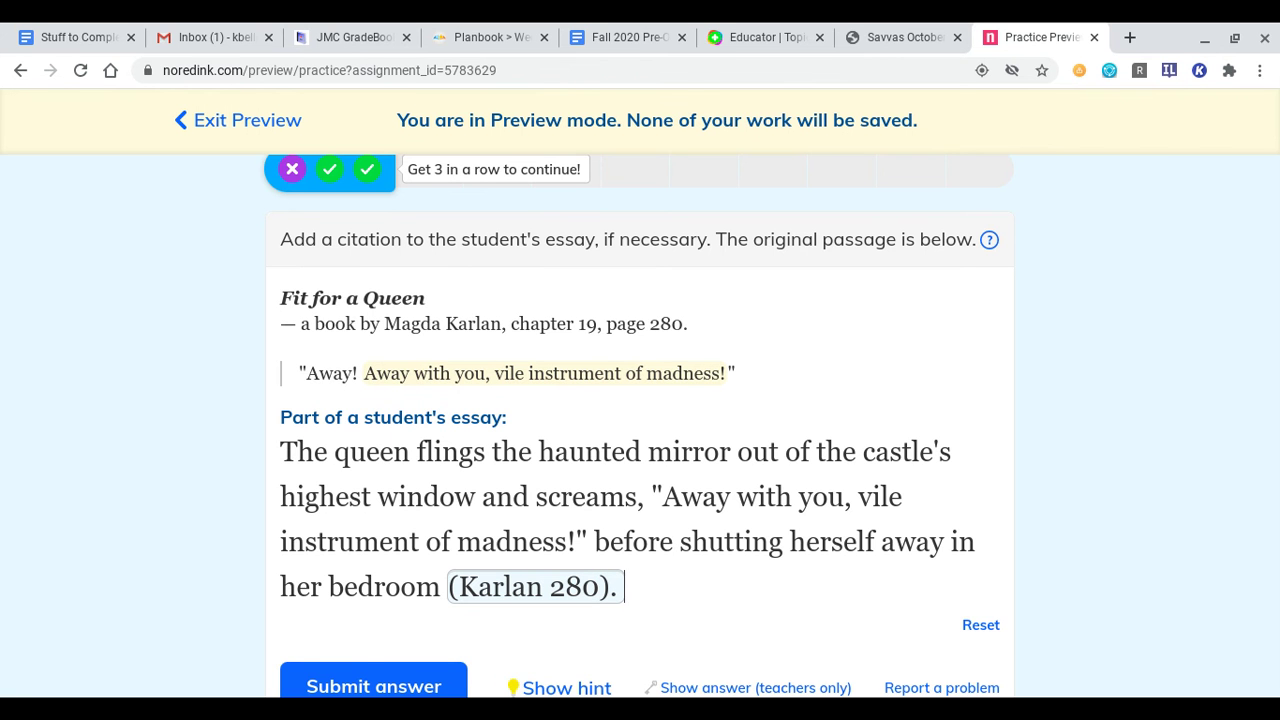
key("BackSpace")
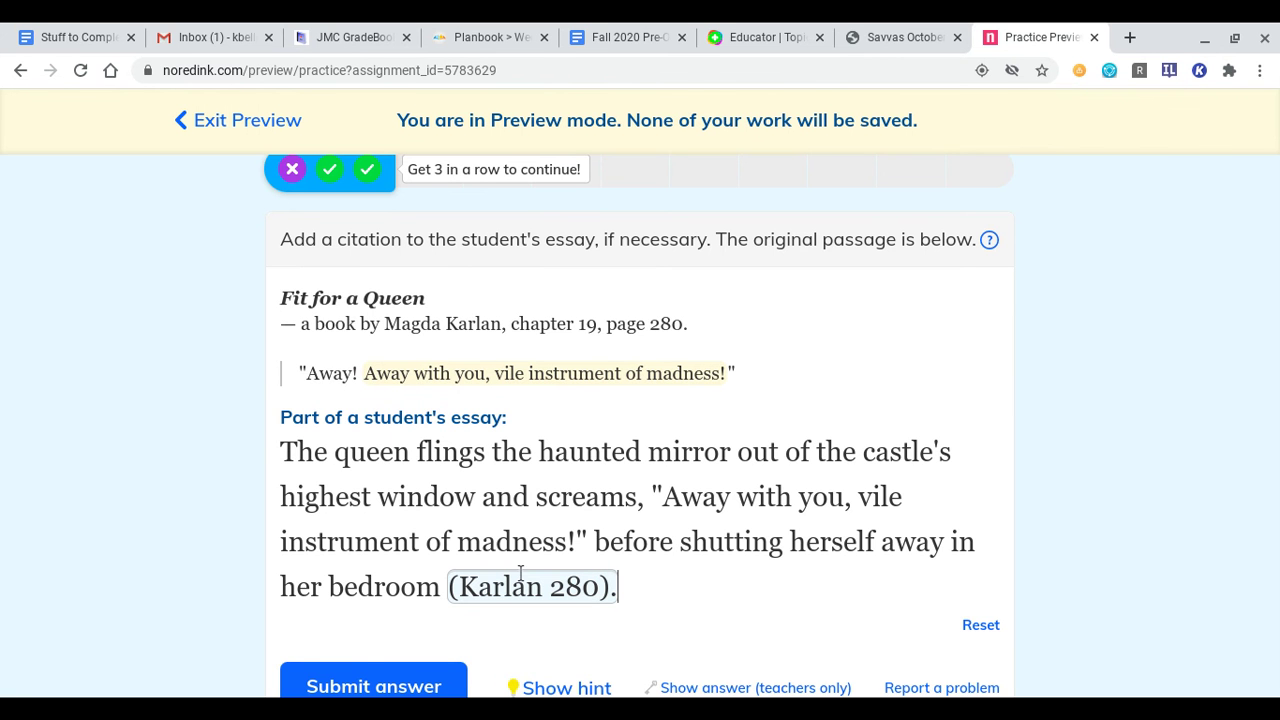
left_click(355, 680)
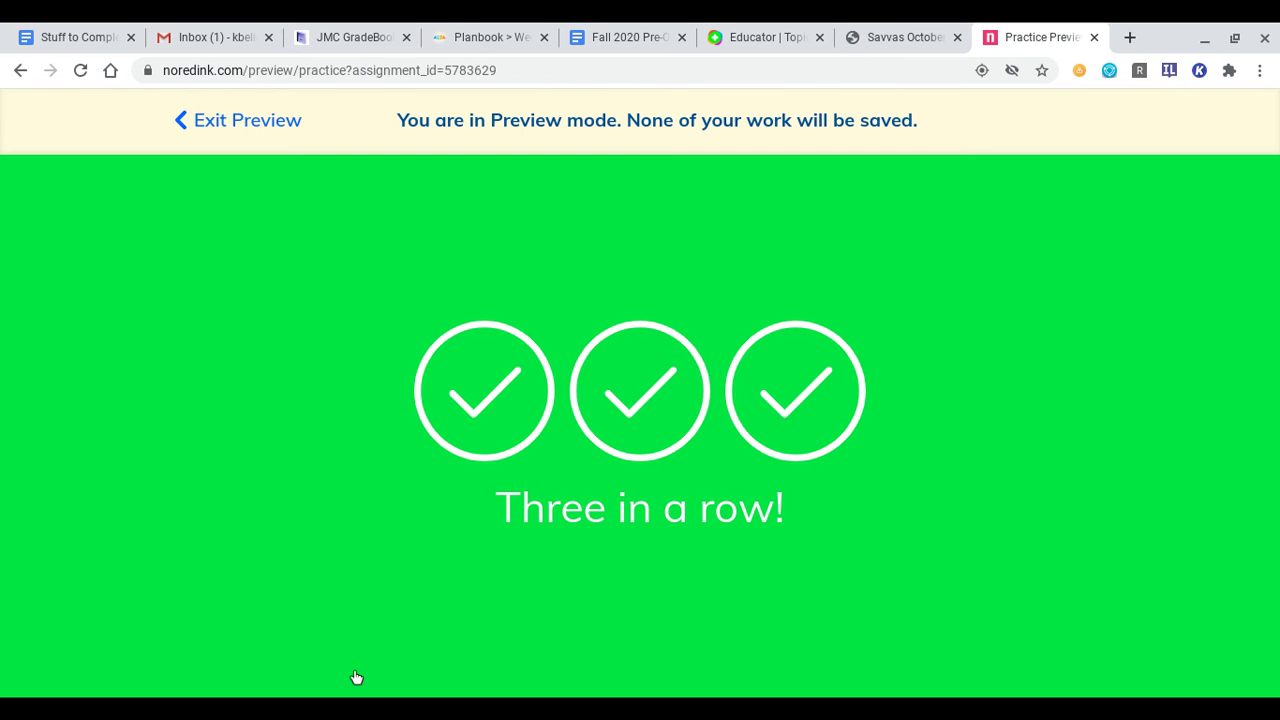